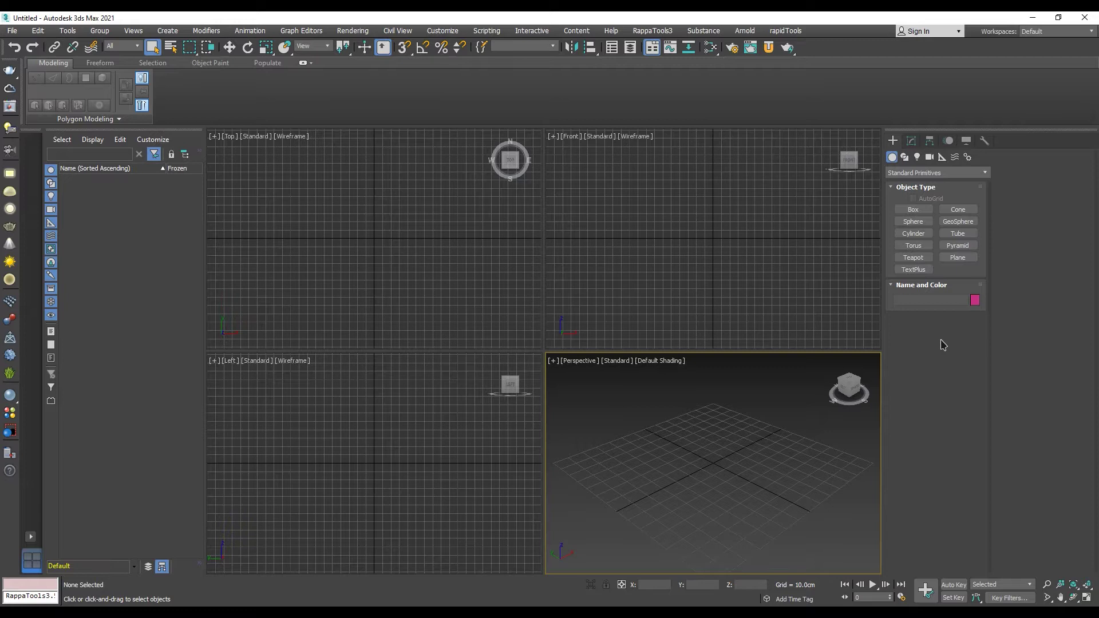
# - Check the renderer list in Render Setup and keep Arnold as the active renderer
pyautogui.click(710, 47)
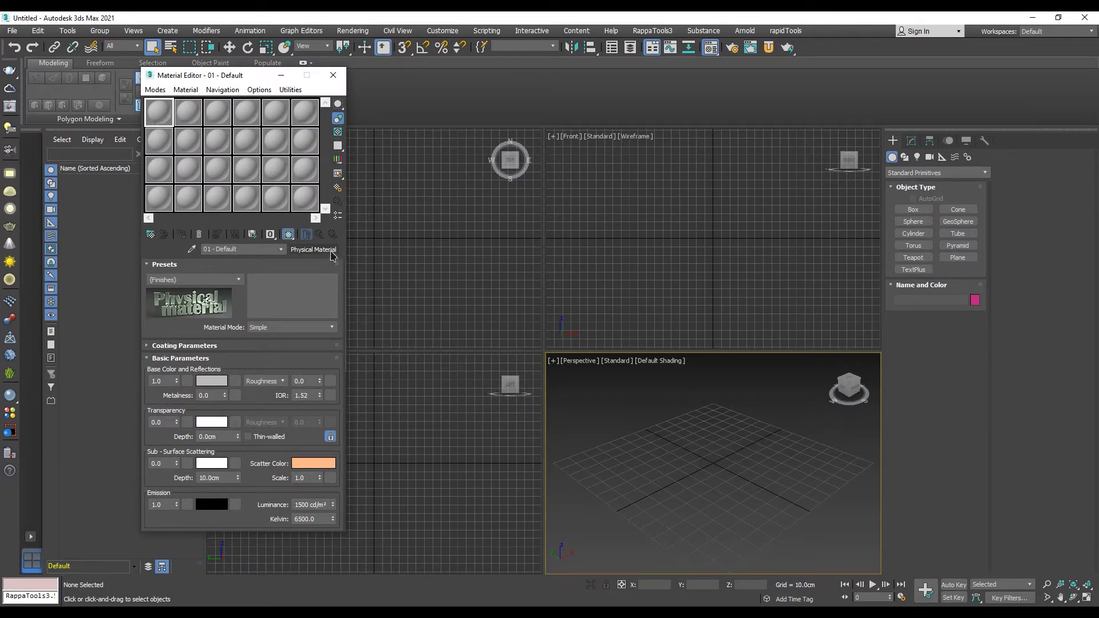
pyautogui.click(335, 76)
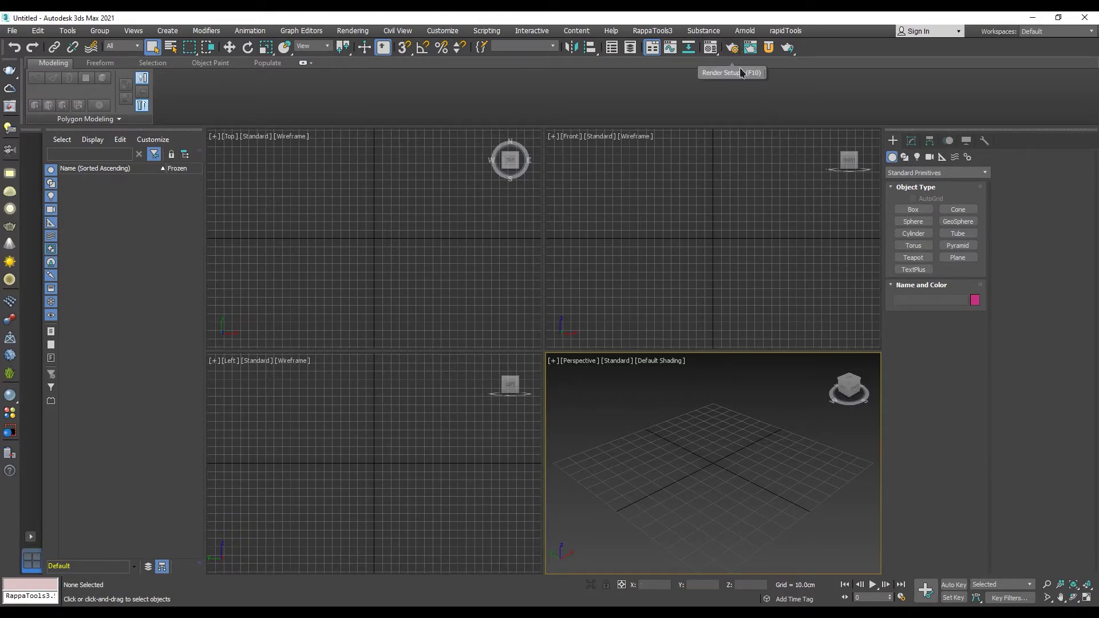
pyautogui.click(733, 48)
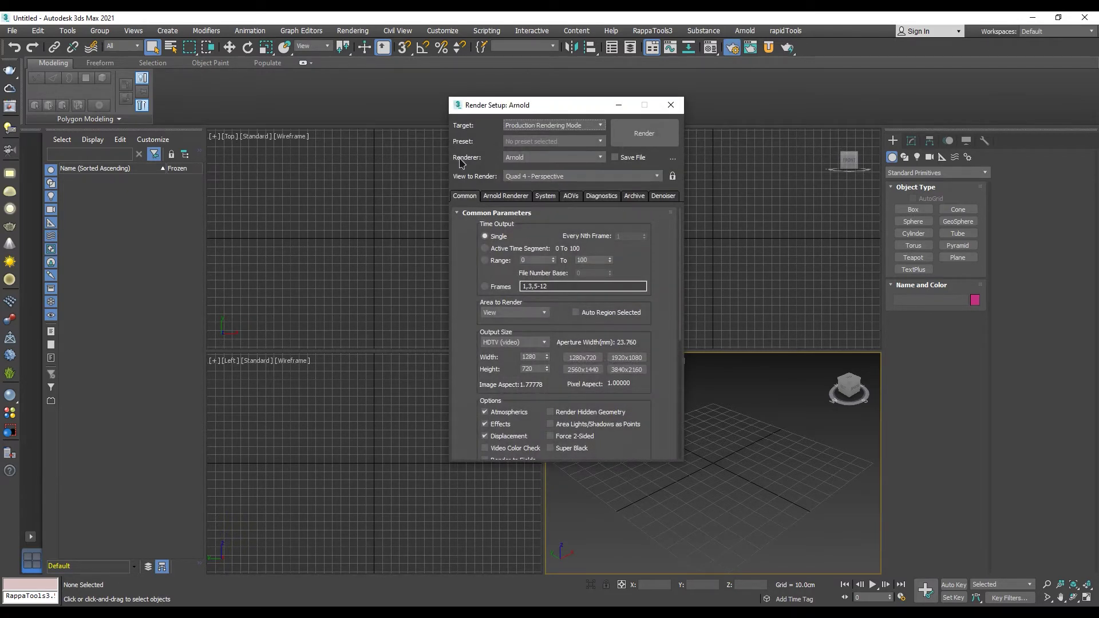
pyautogui.click(557, 161)
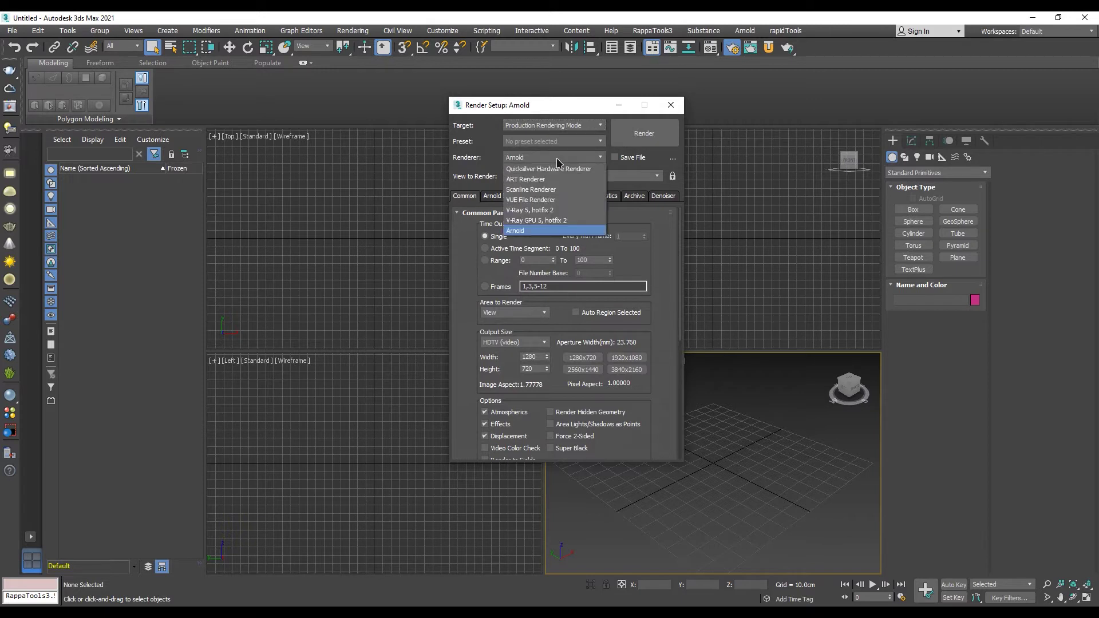
pyautogui.click(535, 231)
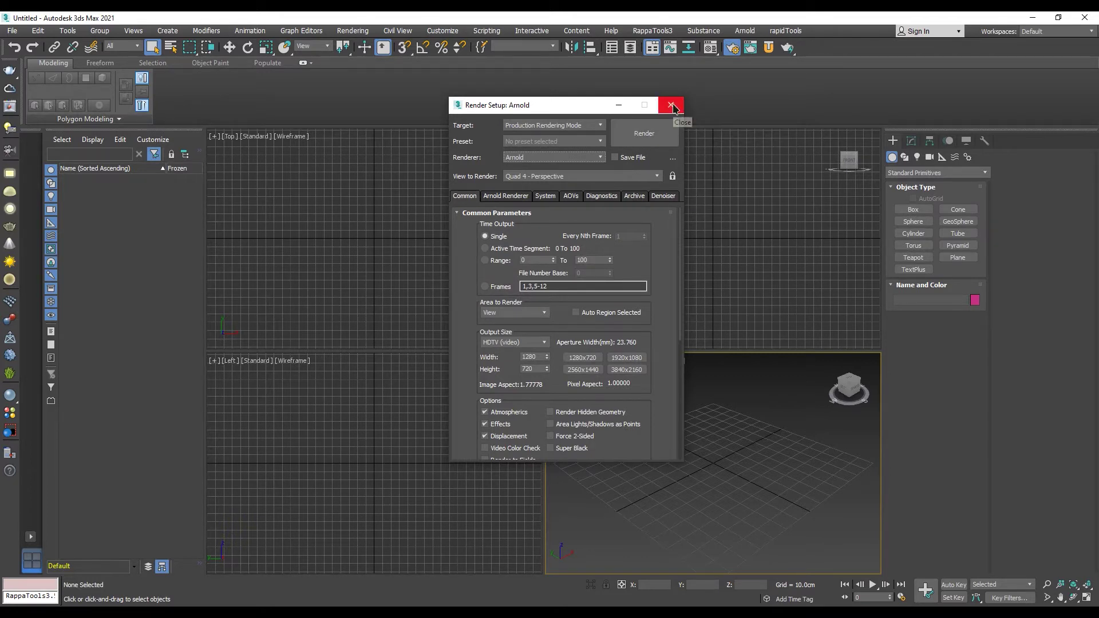
# - Open the compact Material Editor and bring up the Material/Map Browser from the Physical Material button
pyautogui.click(672, 106)
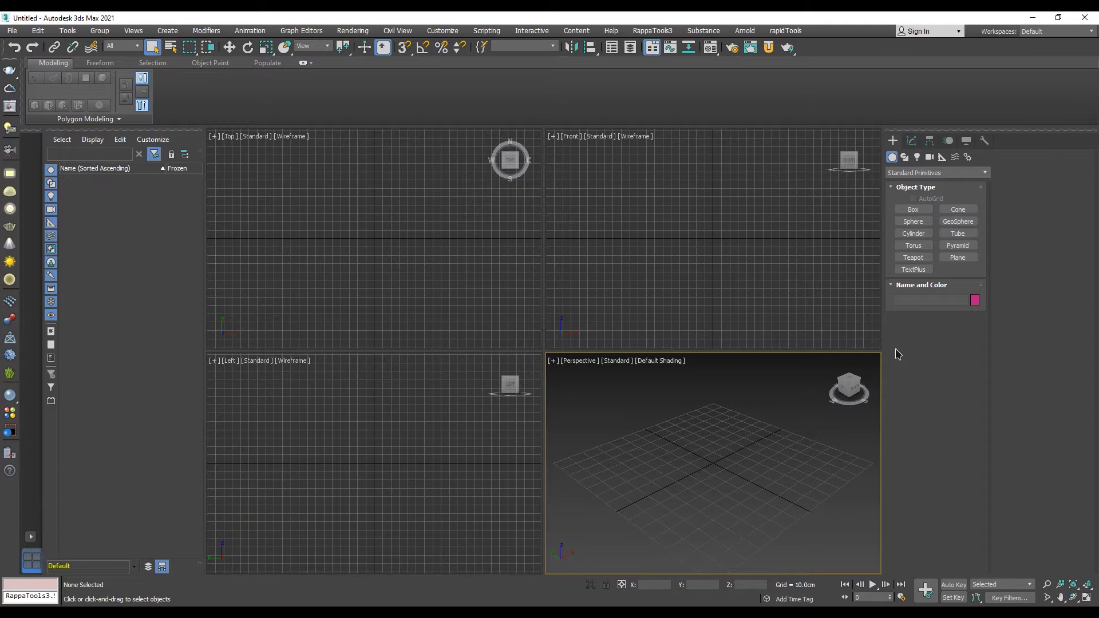
pyautogui.moveTo(710, 48); pyautogui.dragTo(711, 69)
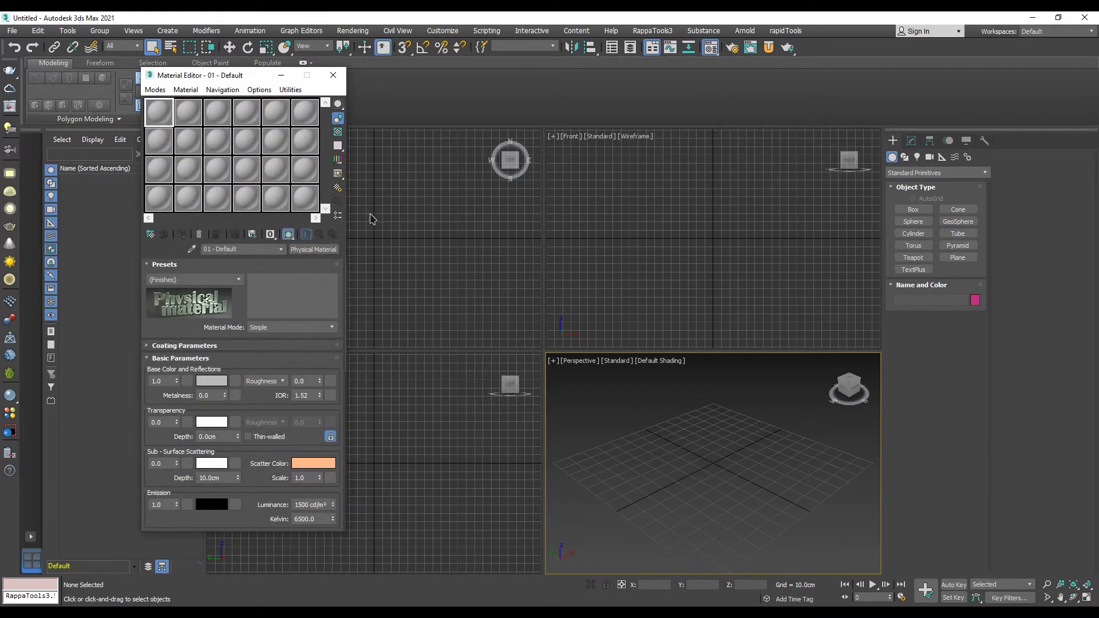
pyautogui.click(321, 252)
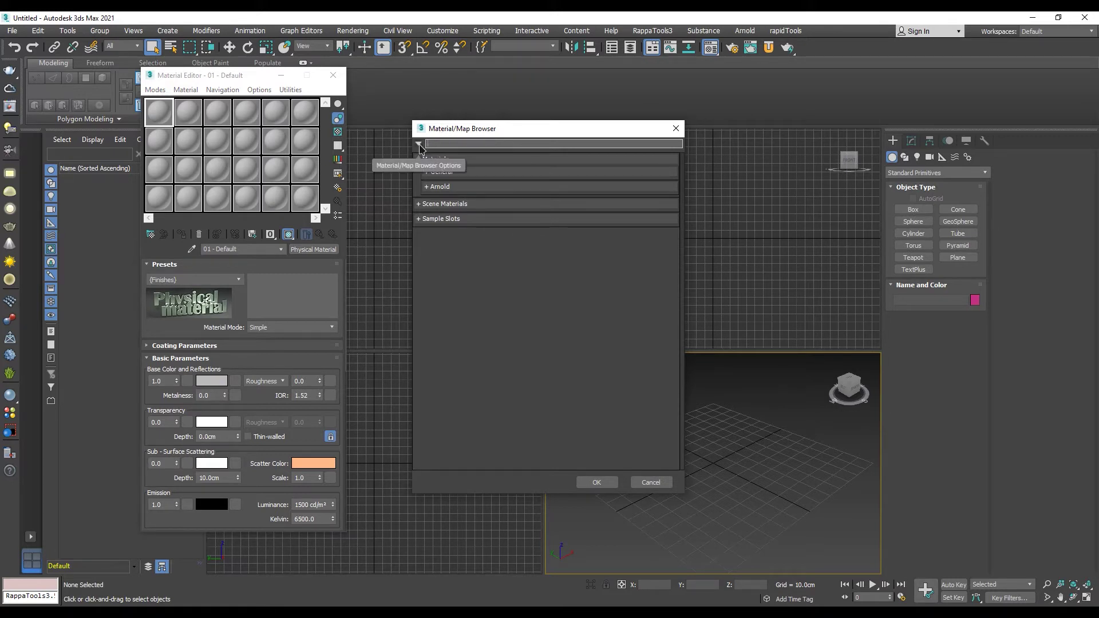
# - Turn on Show Incompatible in the browser options so Scanline and V-Ray materials appear
pyautogui.click(419, 144)
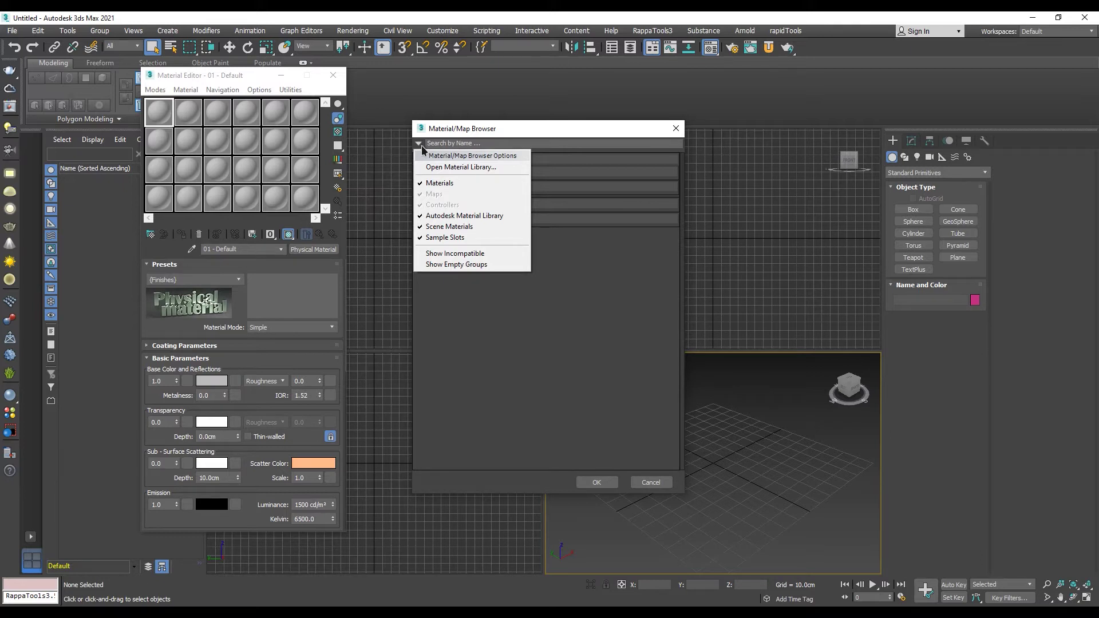
pyautogui.click(489, 253)
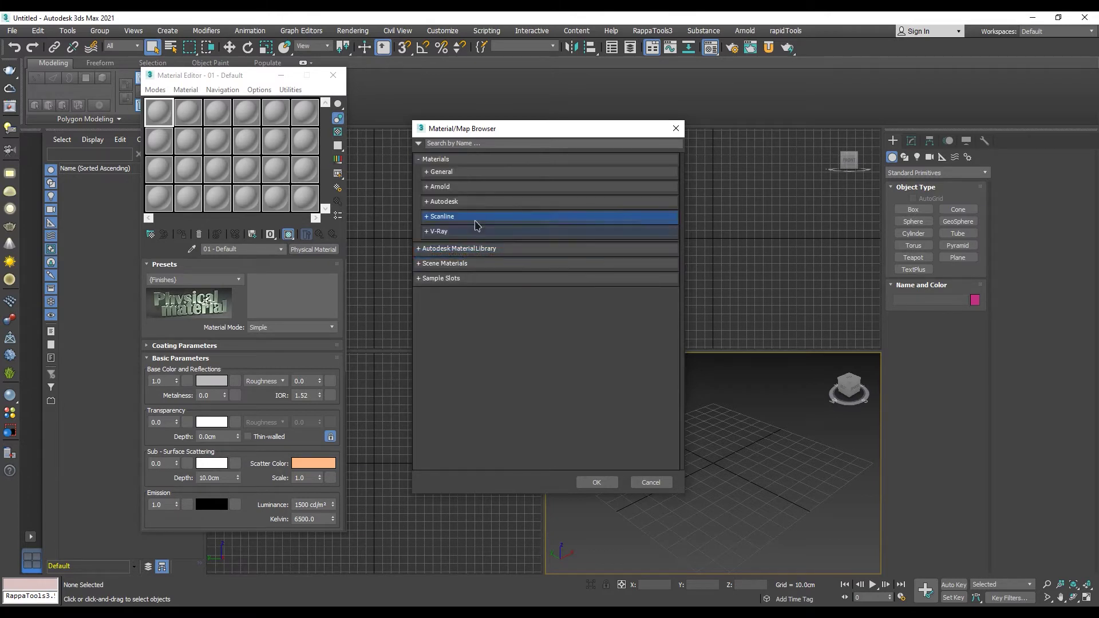
pyautogui.click(419, 143)
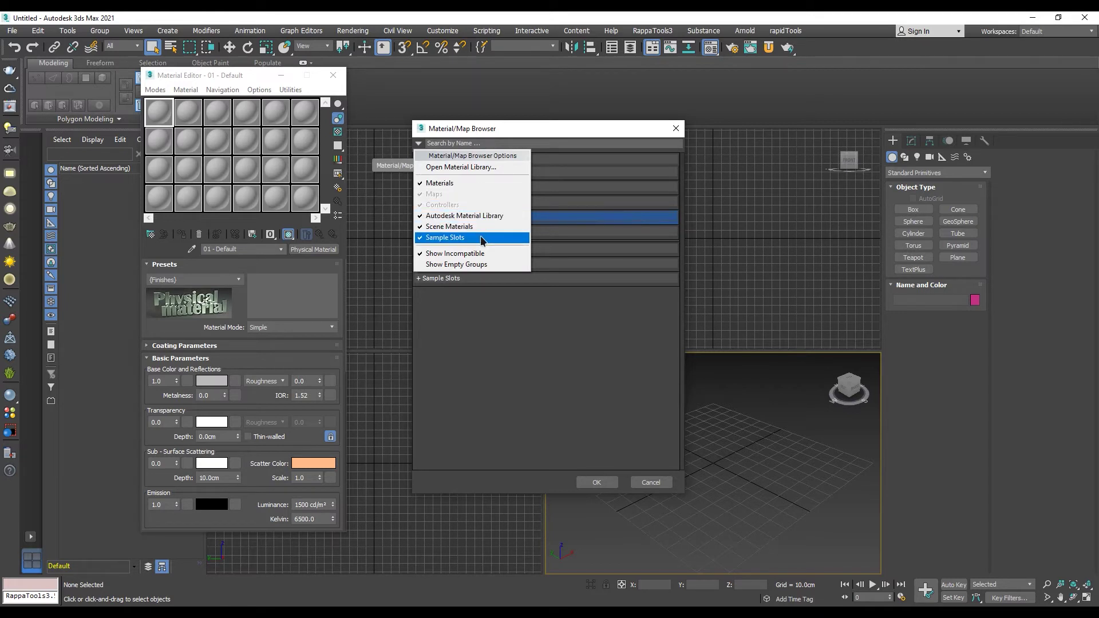
pyautogui.click(420, 143)
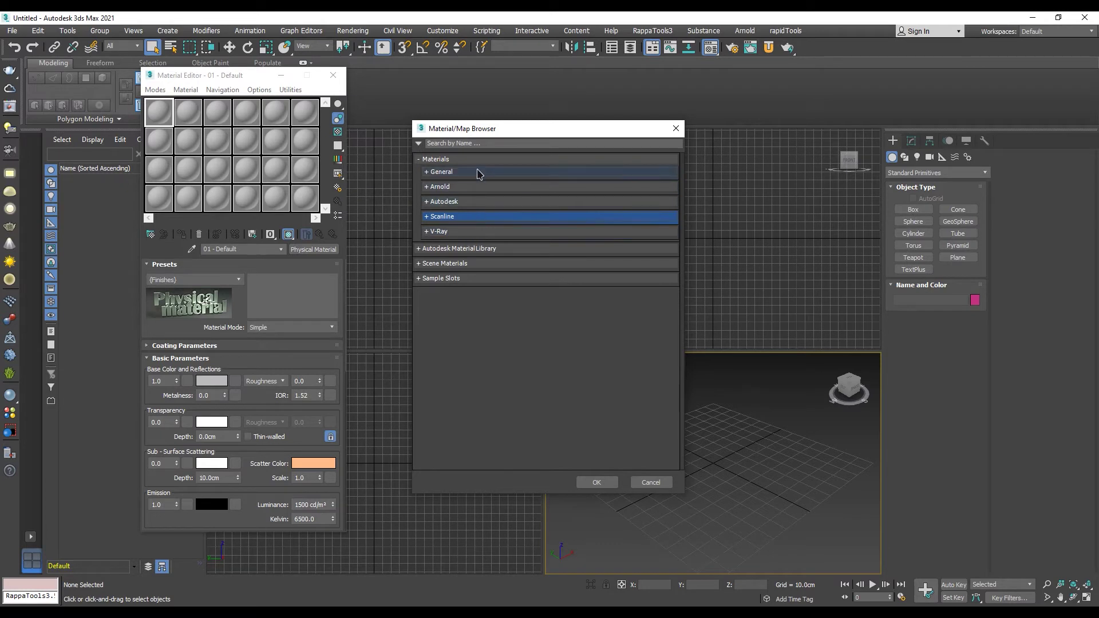
# - Assign Standard (Legacy) from the Scanline group to slot 01, then close the Material Editor
pyautogui.click(426, 216)
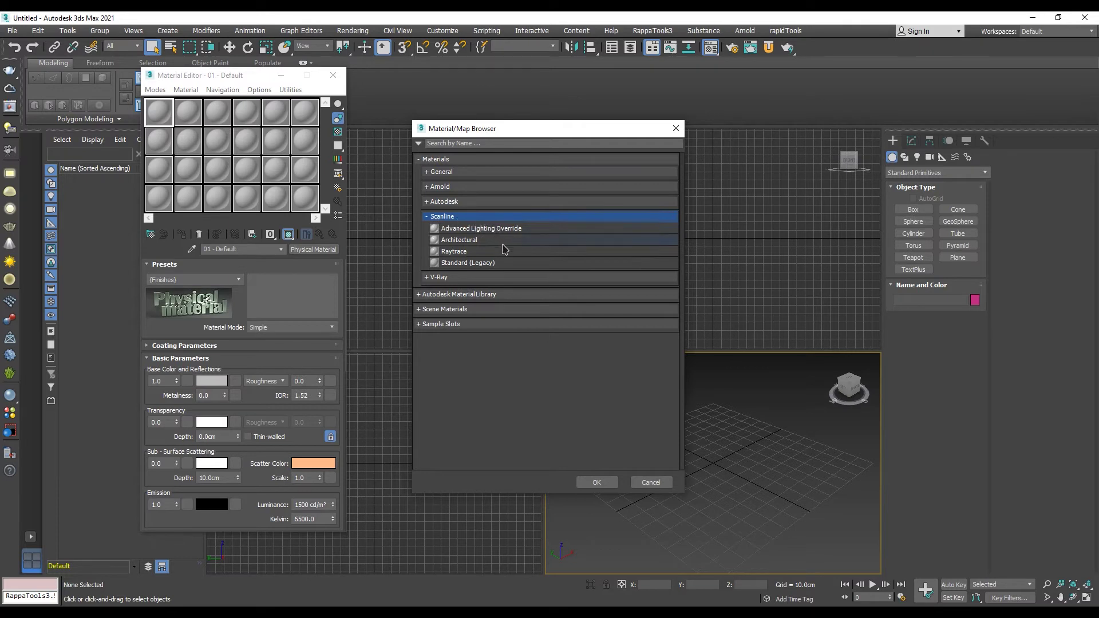
pyautogui.click(467, 263)
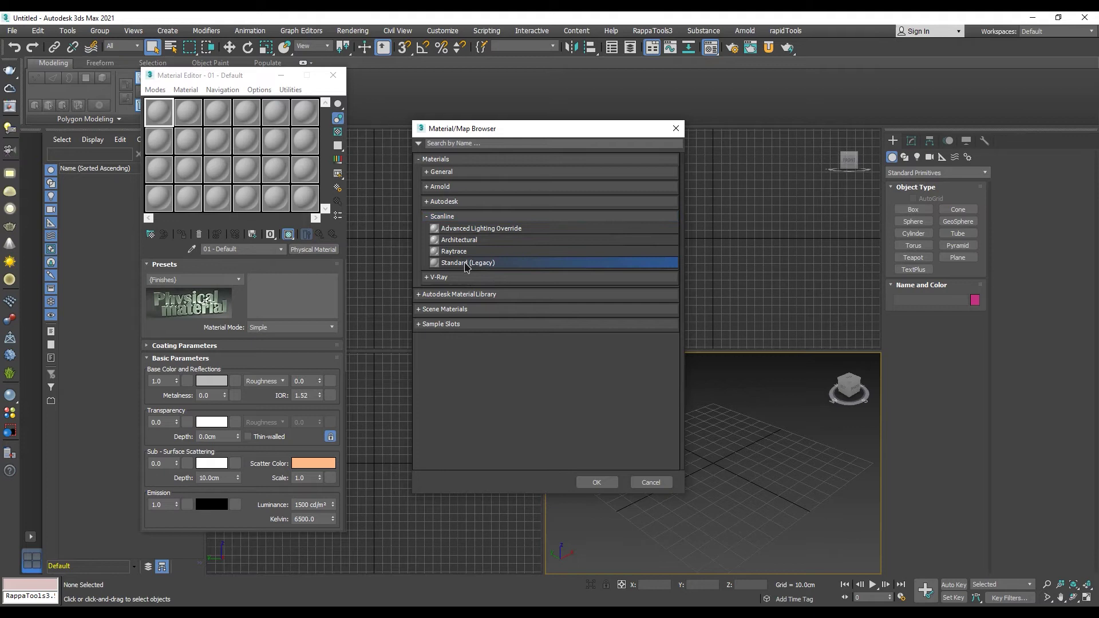
pyautogui.click(595, 482)
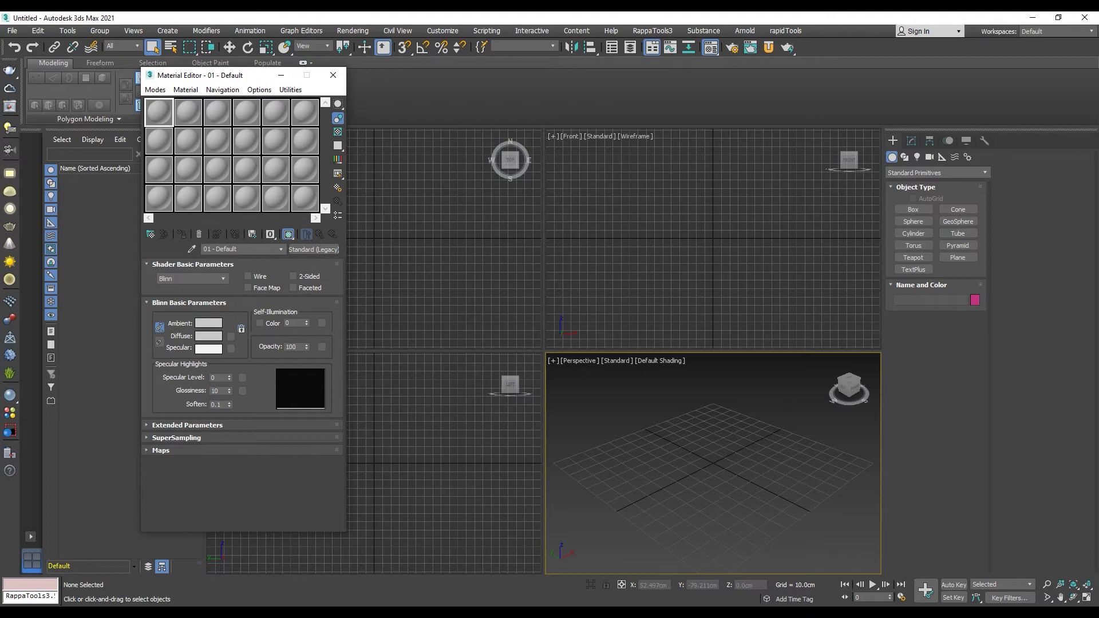
pyautogui.click(333, 75)
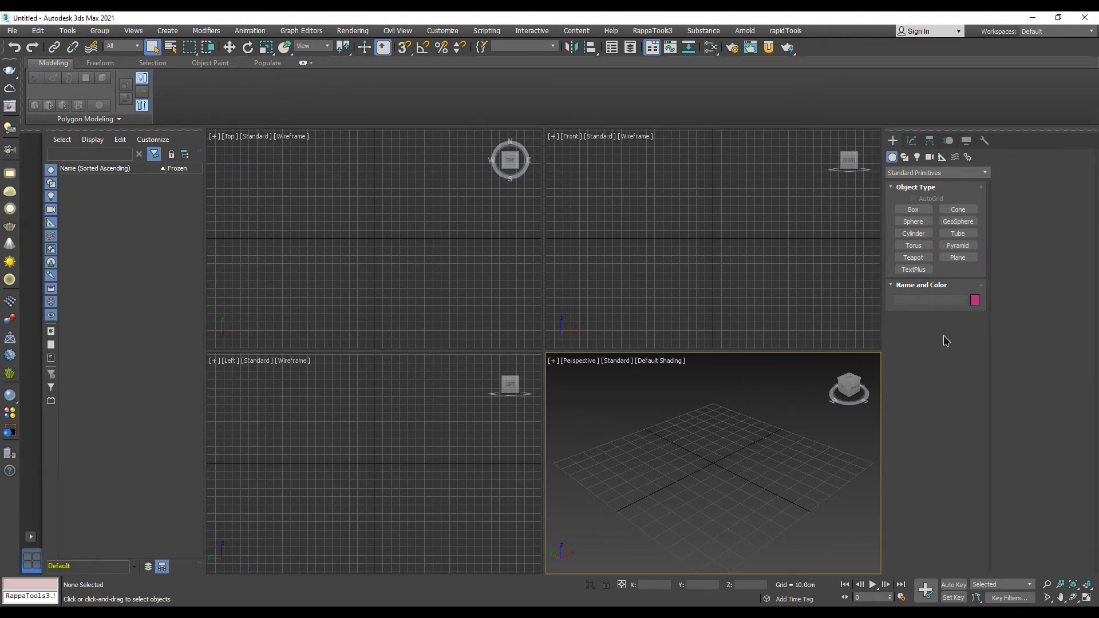
# - Open the Slate Material Editor from the material editor flyout, with its browser panel visible
pyautogui.click(712, 48)
pyautogui.click(712, 82)
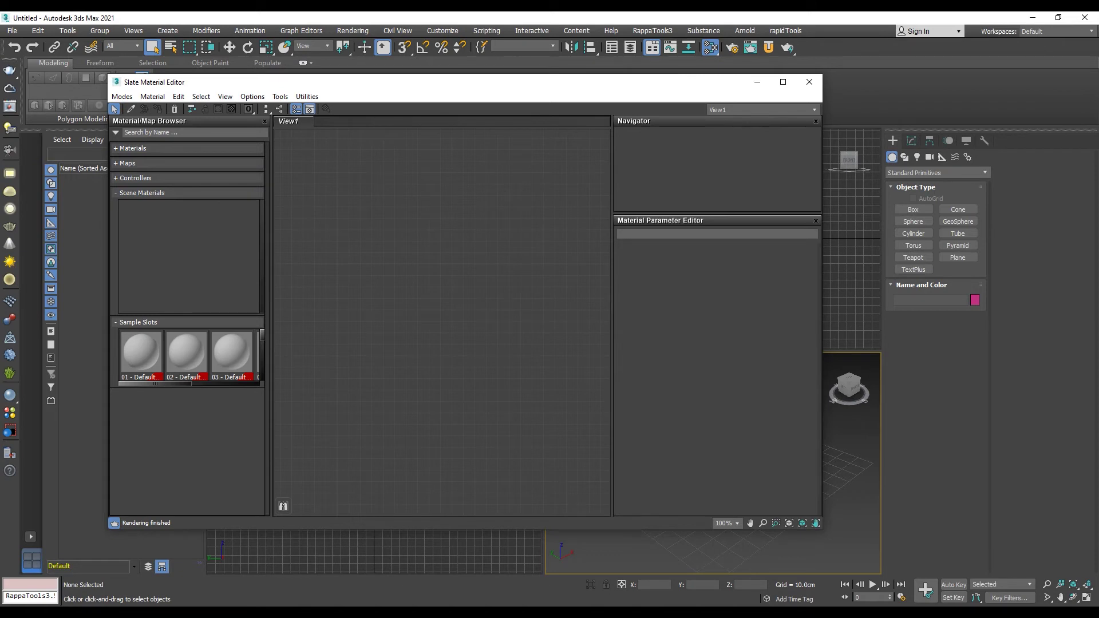
pyautogui.click(297, 110)
pyautogui.click(296, 110)
# - Enable Show Incompatible in the Slate browser options so Scanline materials are listed
pyautogui.click(116, 134)
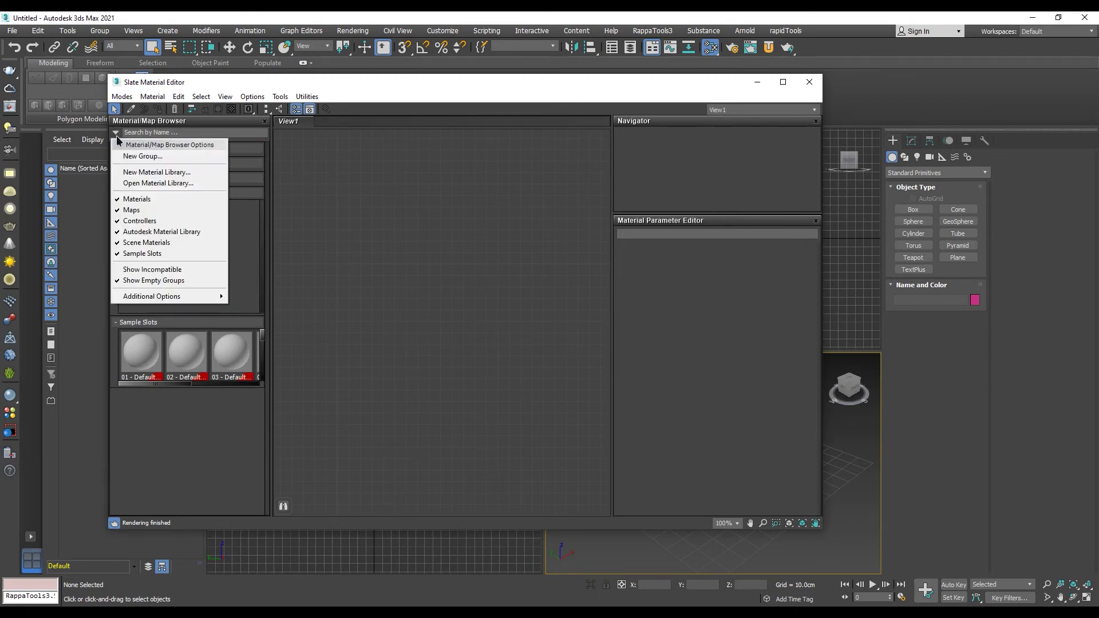
pyautogui.click(191, 271)
pyautogui.click(116, 133)
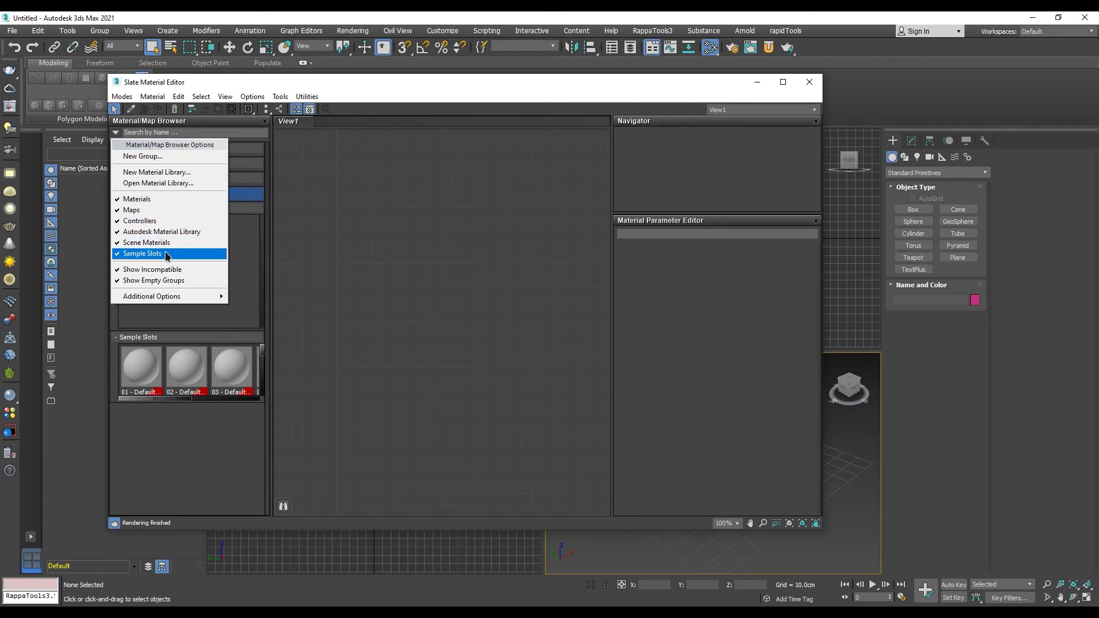
pyautogui.click(240, 309)
# - Drag Standard (Legacy) from Materials > Scanline into View1 as Material #30 and show its parameters
pyautogui.click(118, 150)
pyautogui.click(124, 206)
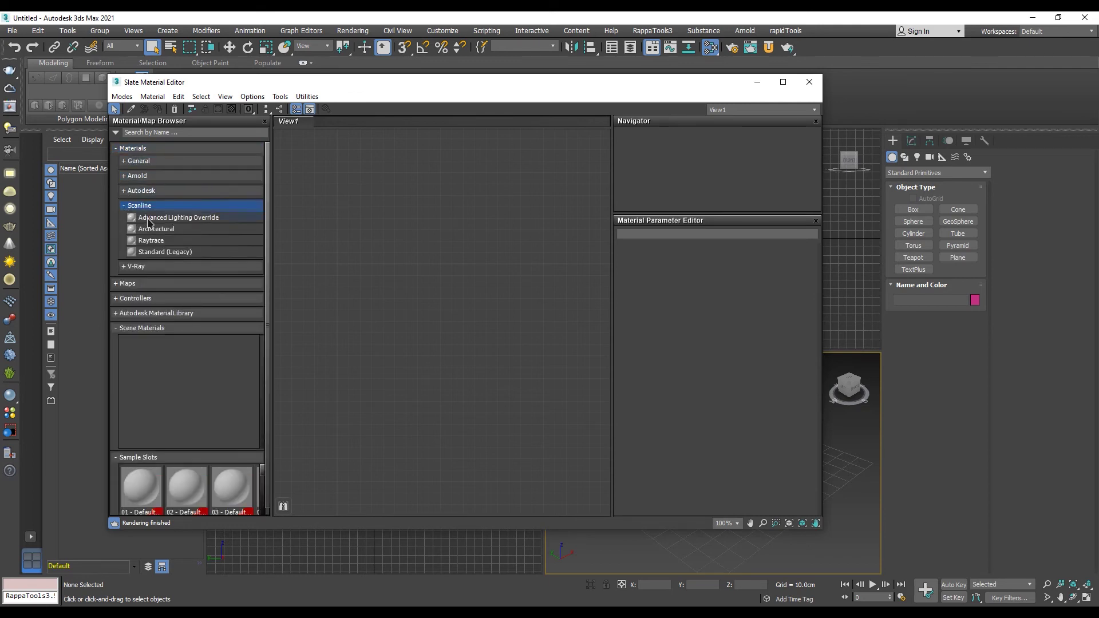
pyautogui.click(166, 254)
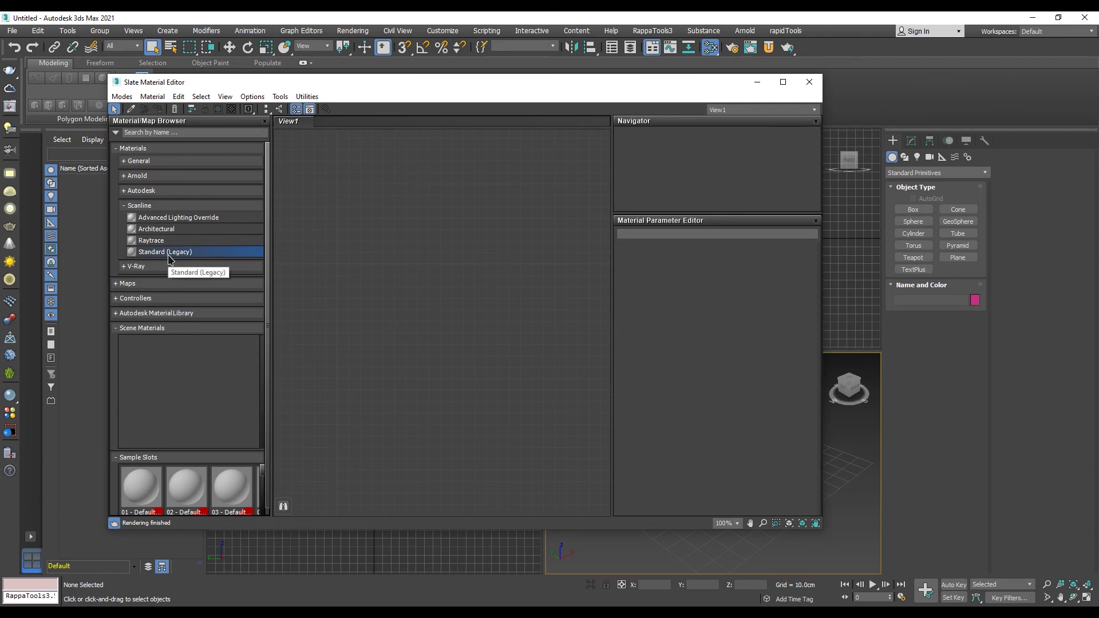
pyautogui.moveTo(155, 256); pyautogui.dragTo(439, 260)
pyautogui.doubleClick(437, 254)
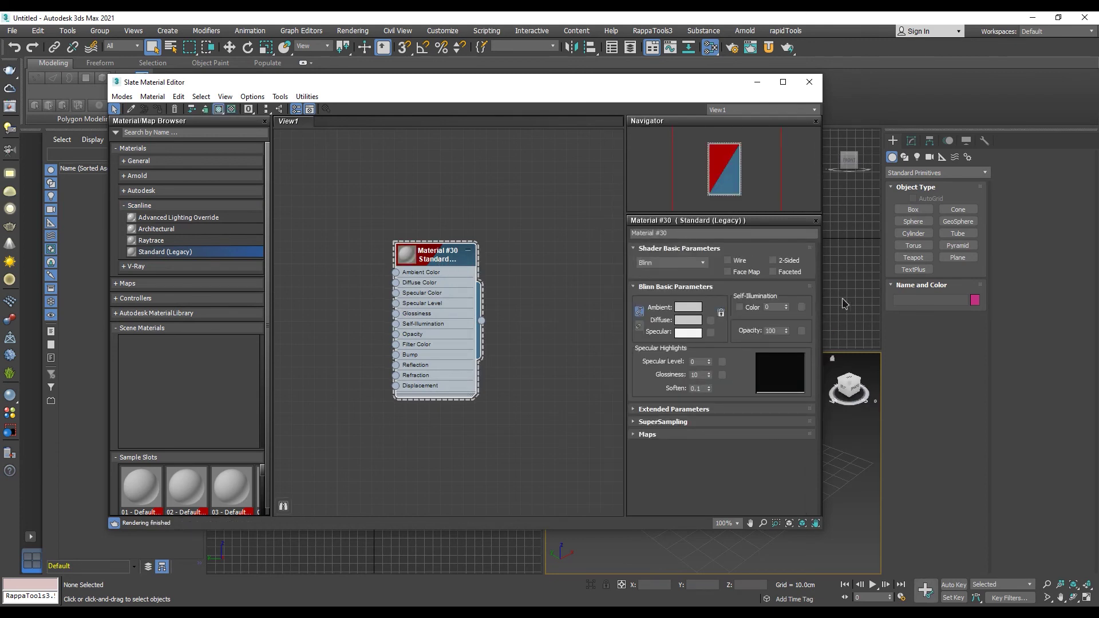
# - Close the Slate Material Editor window
pyautogui.click(808, 81)
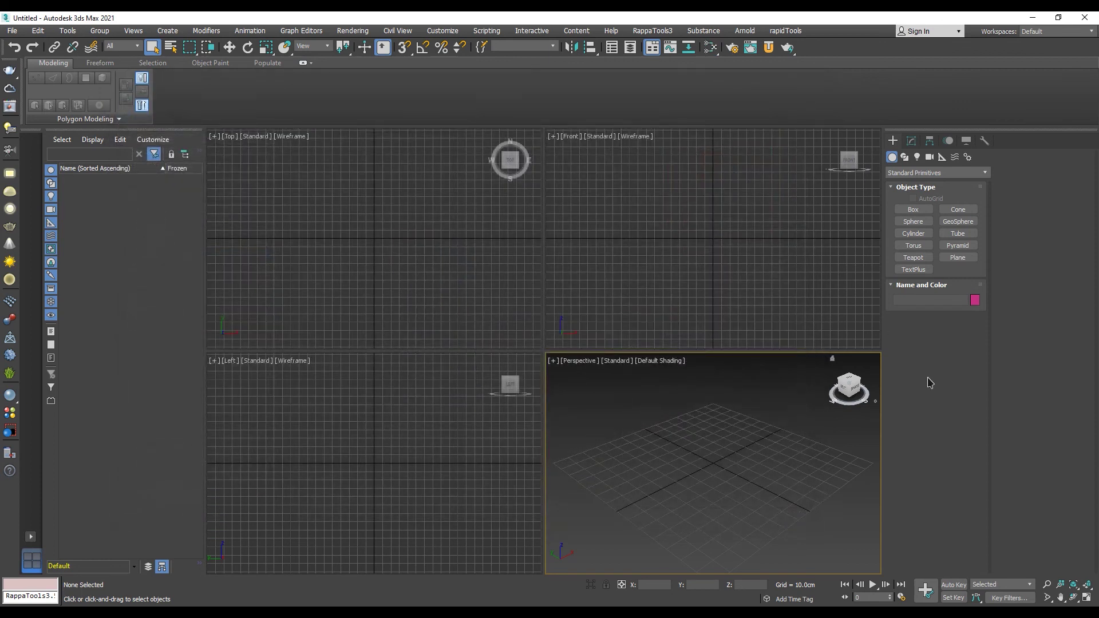